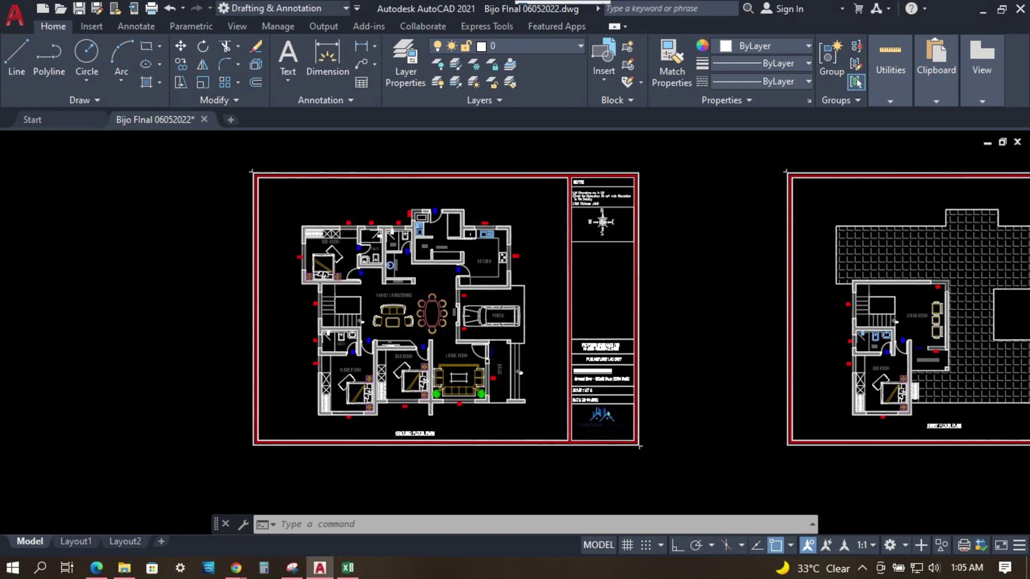
- Switch to the DOORS AND WINDOWS workbook and check a door size entry and a door total
click(107, 321)
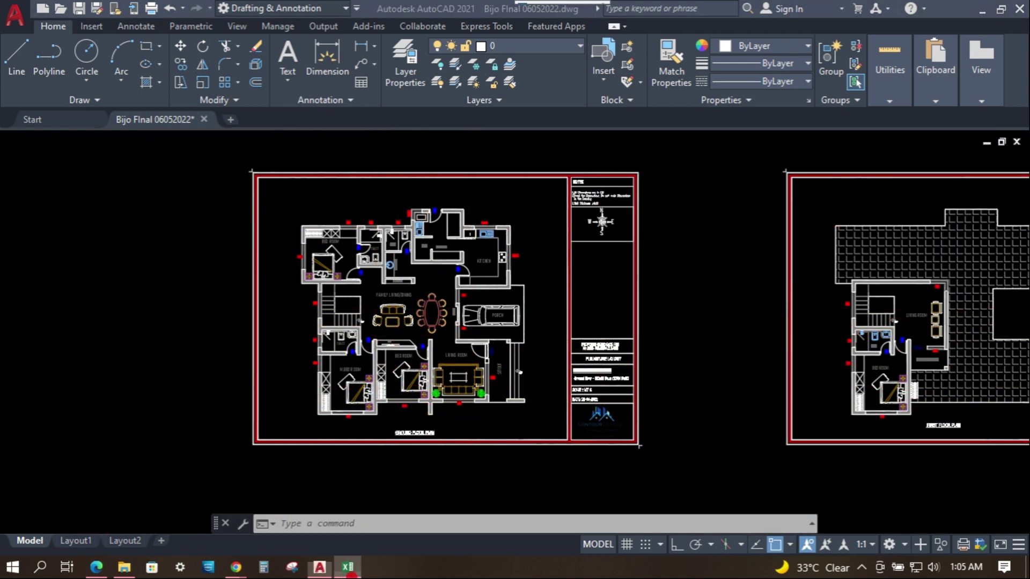
click(348, 567)
scroll(193, 317, down, 3)
scroll(193, 317, down, 3)
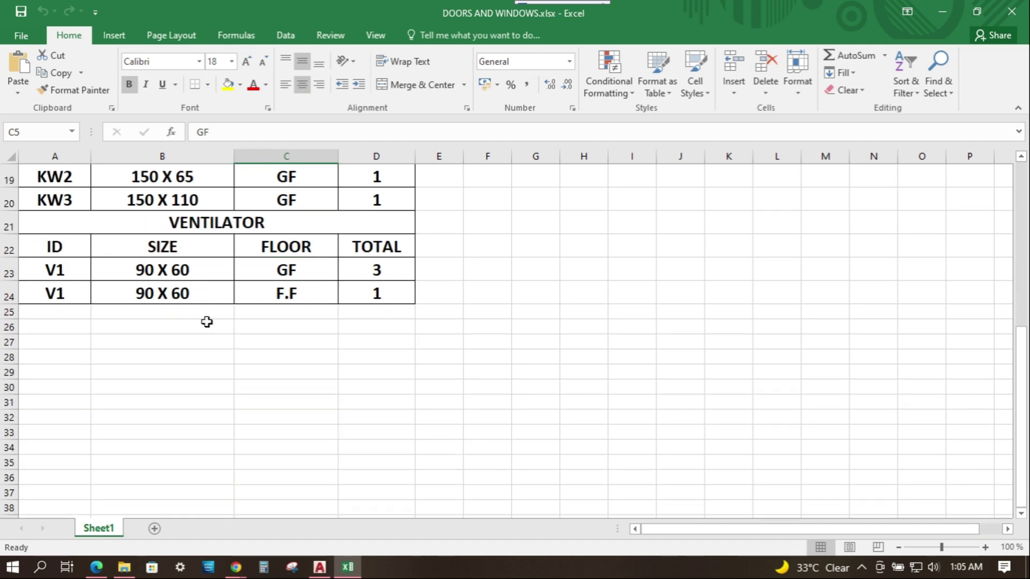
scroll(206, 320, up, 4)
scroll(177, 274, up, 2)
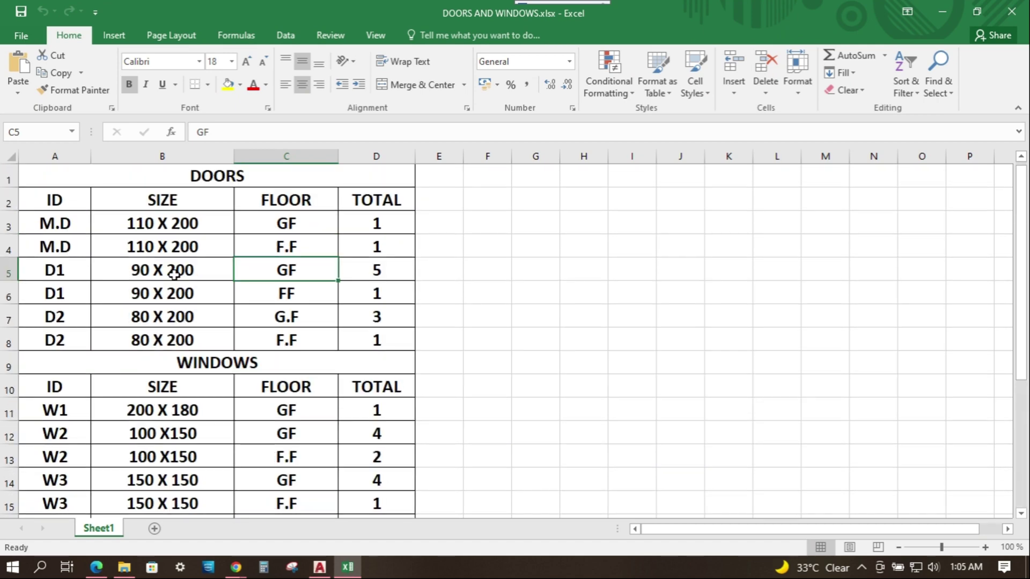
click(161, 225)
click(342, 300)
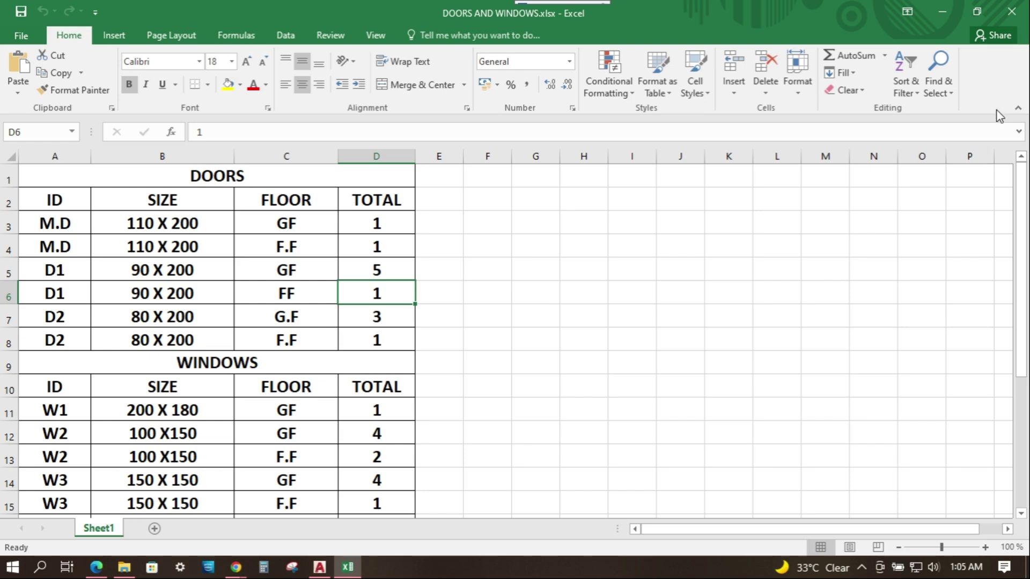
- Close the workbook, focus the drawing and start entering the TABLE command
click(1013, 9)
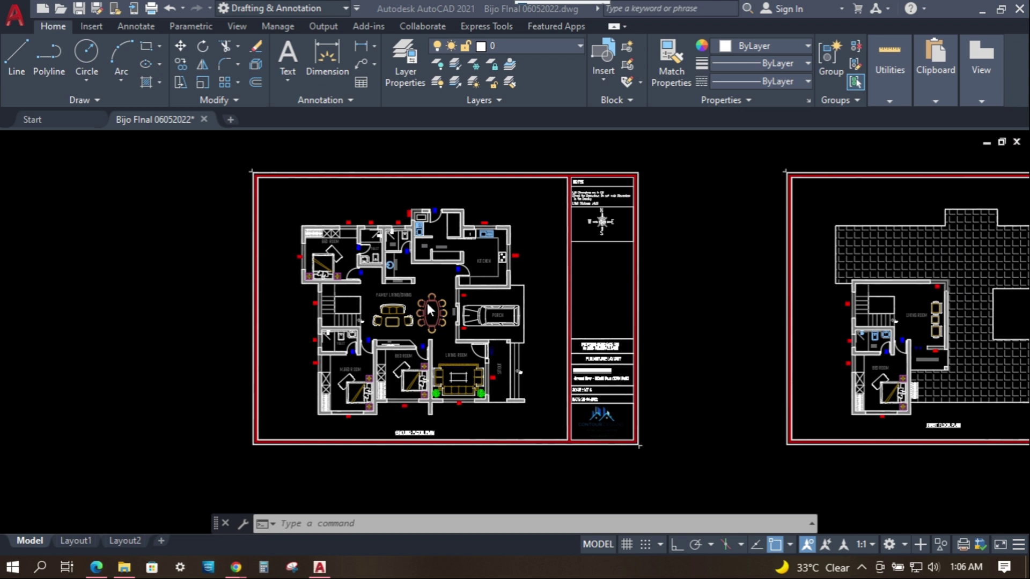
click(706, 214)
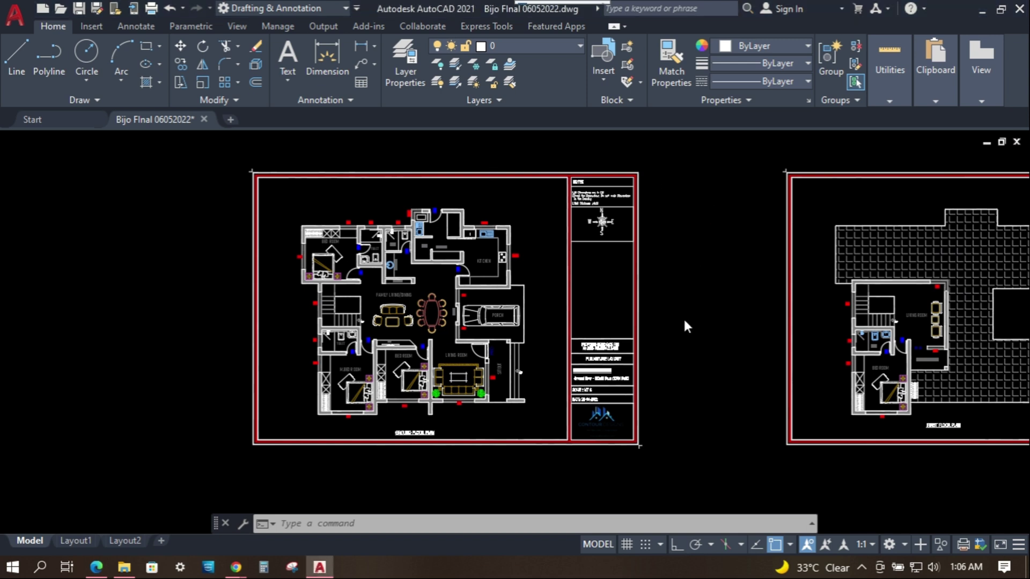
click(393, 525)
text(TAB)
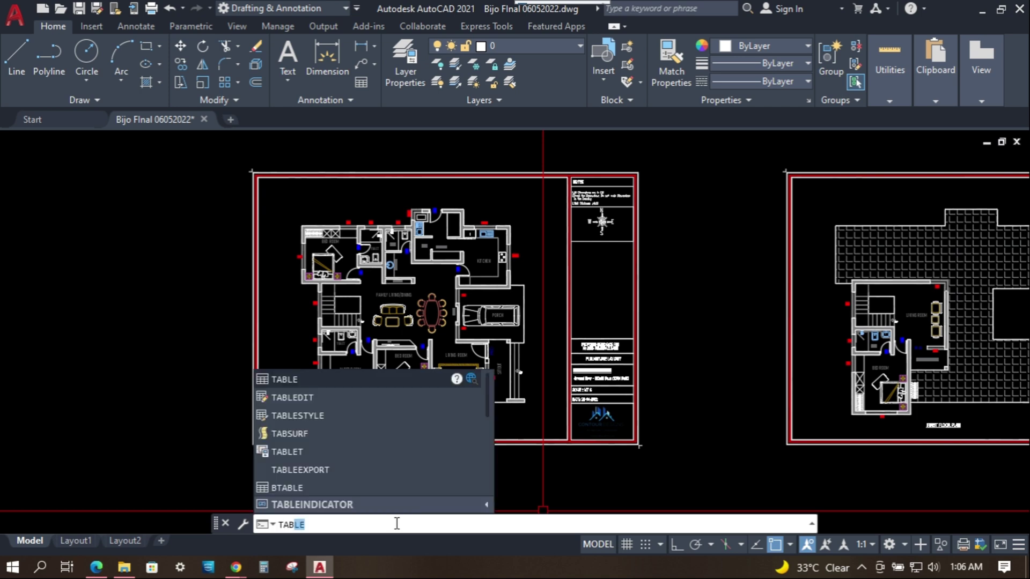
- Launch TABLE, set it to come from a data link and bring up the Data Link Manager
click(316, 380)
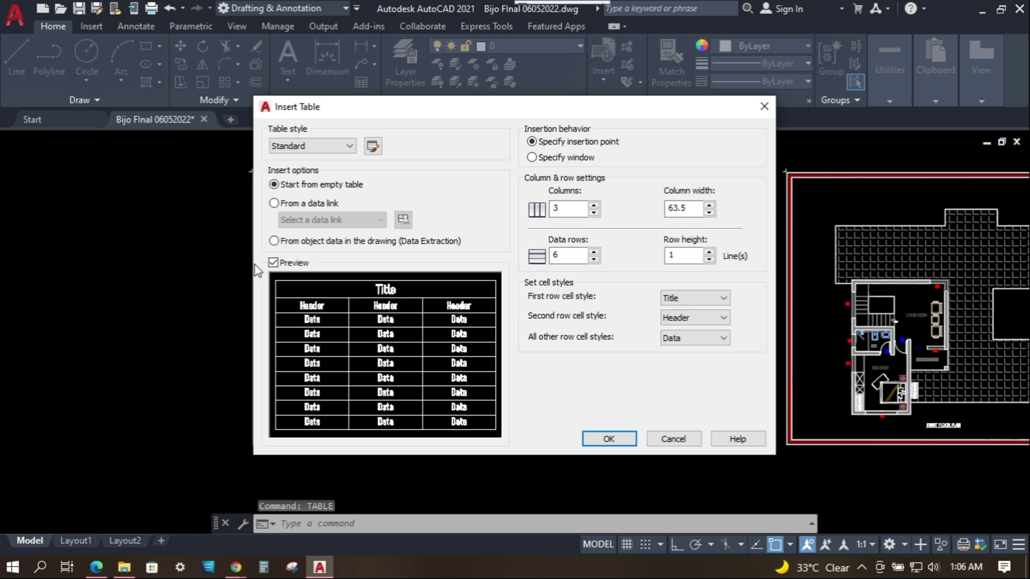
click(276, 204)
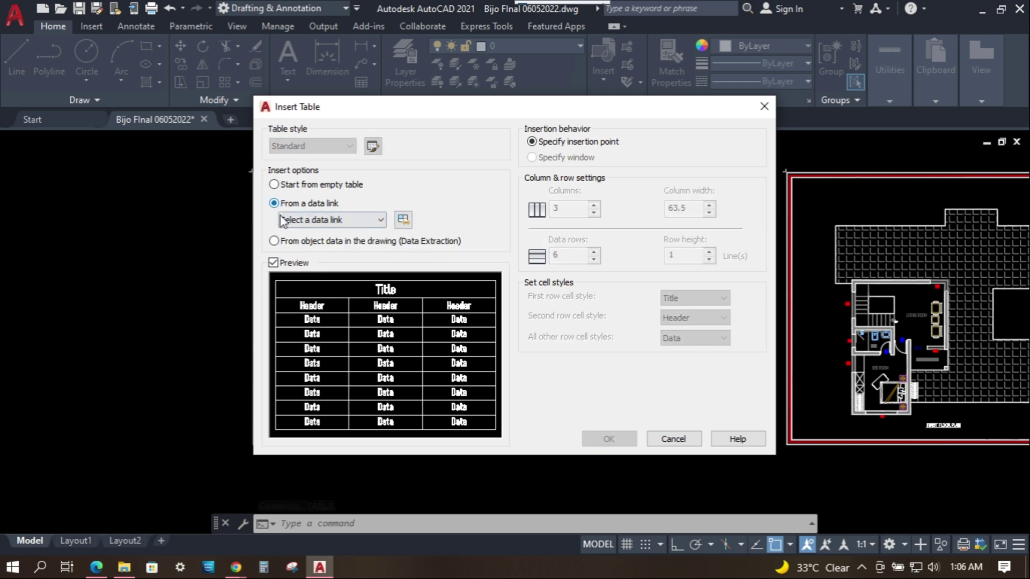
click(404, 223)
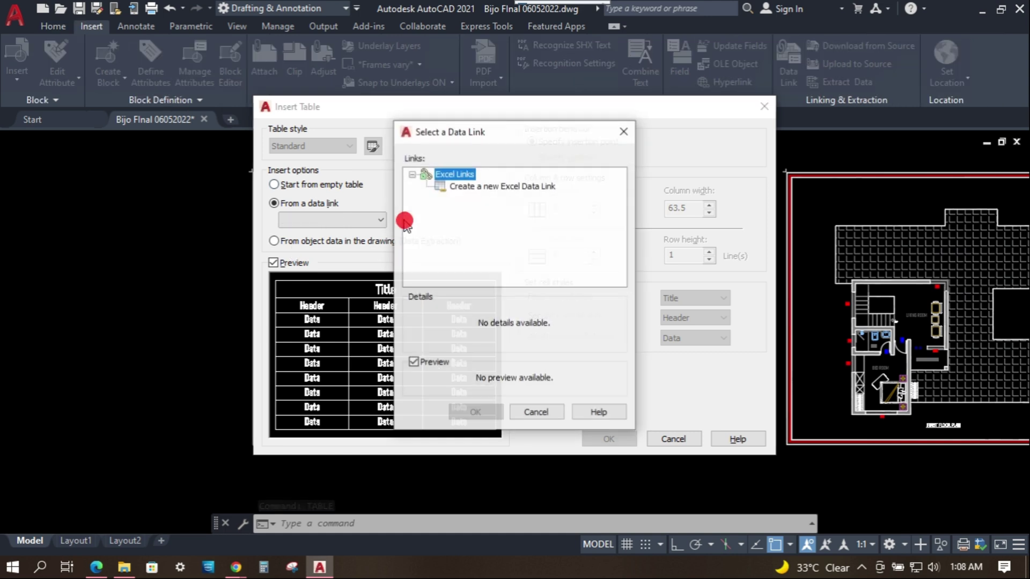
- Create the 'Doors and windows' Excel link to DOORS AND WINDOWS.xlsx covering all of Sheet1
click(483, 188)
text(Doors and windows)
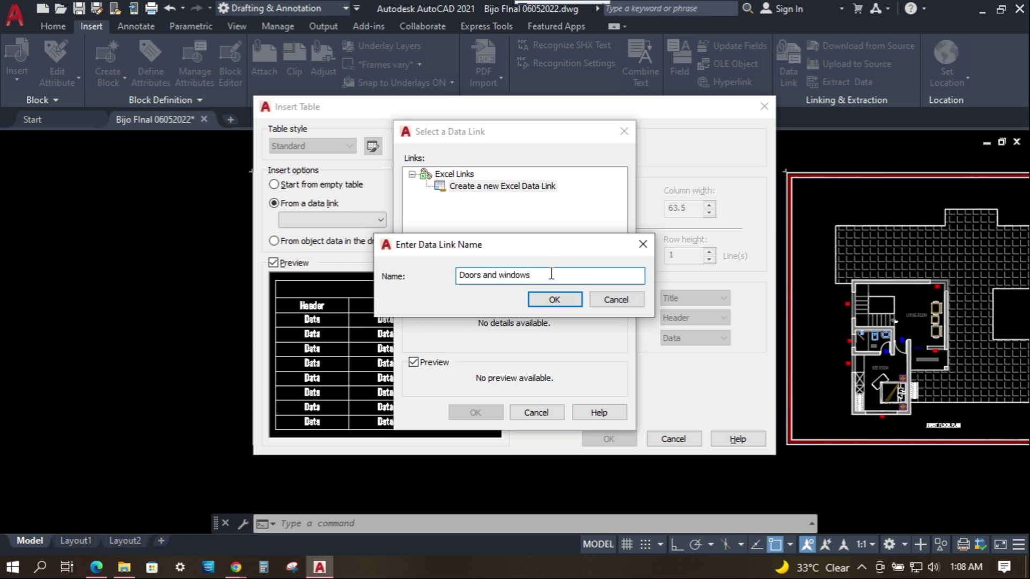
click(556, 299)
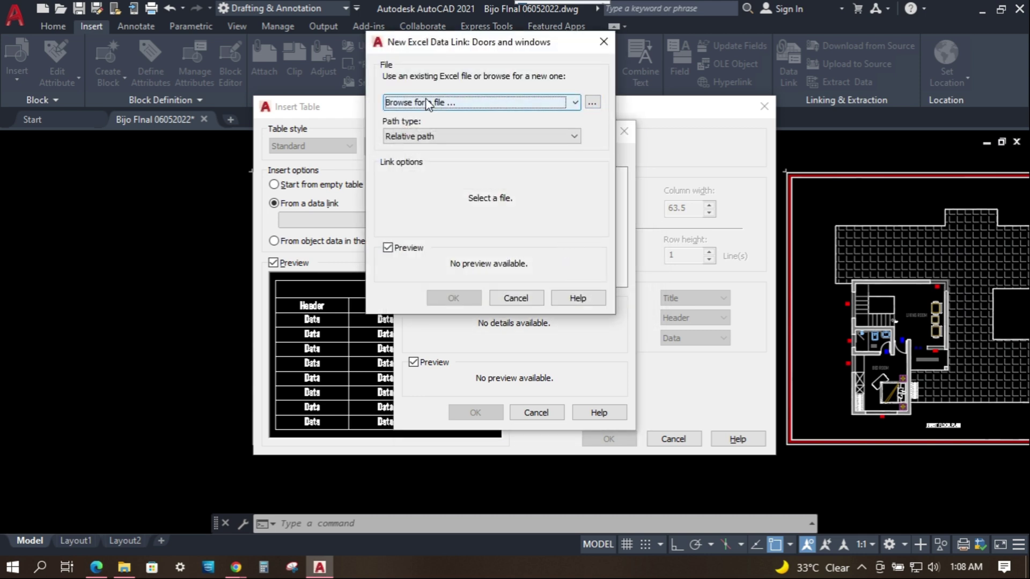
click(592, 105)
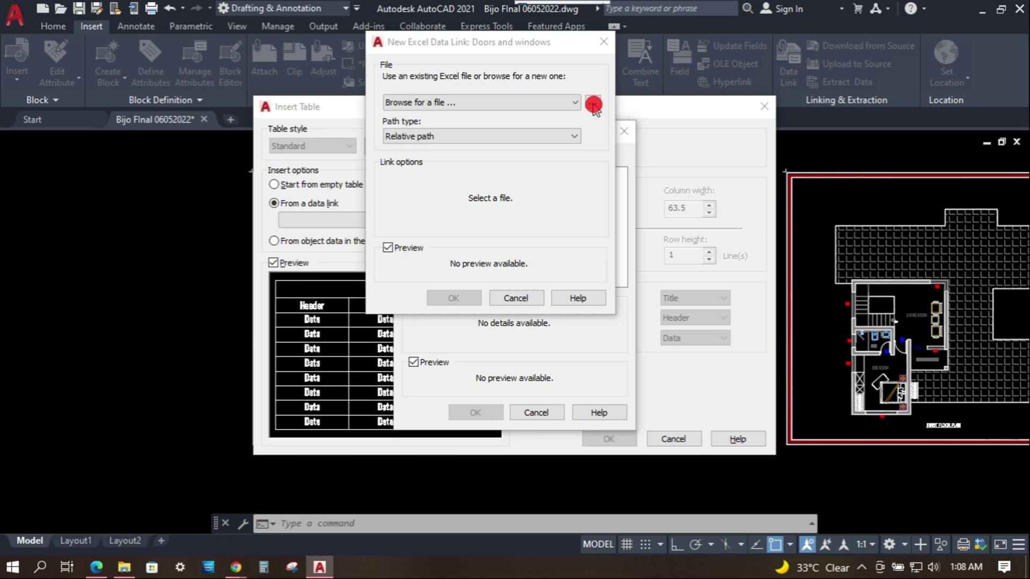
click(439, 207)
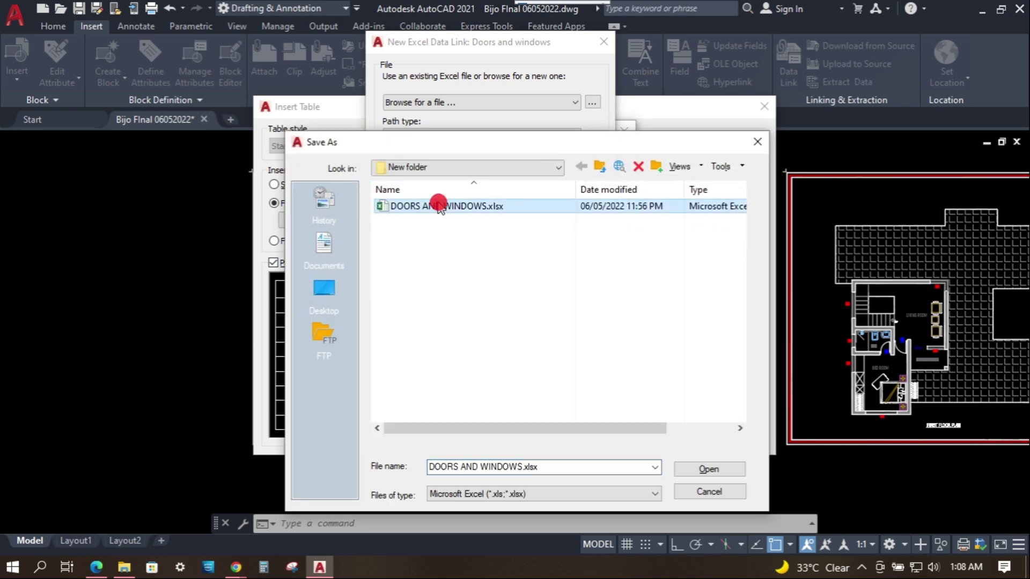
click(708, 470)
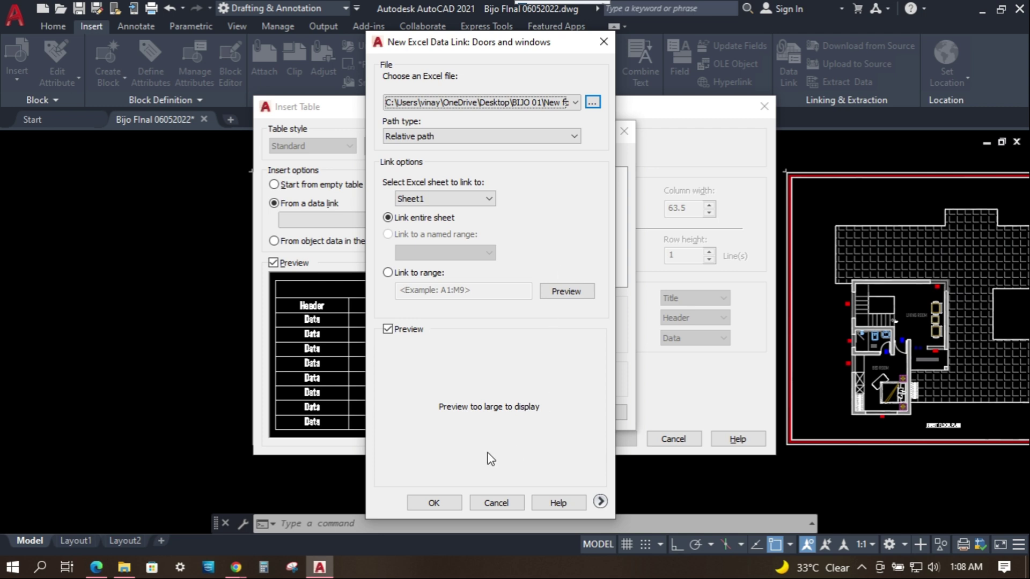
click(435, 504)
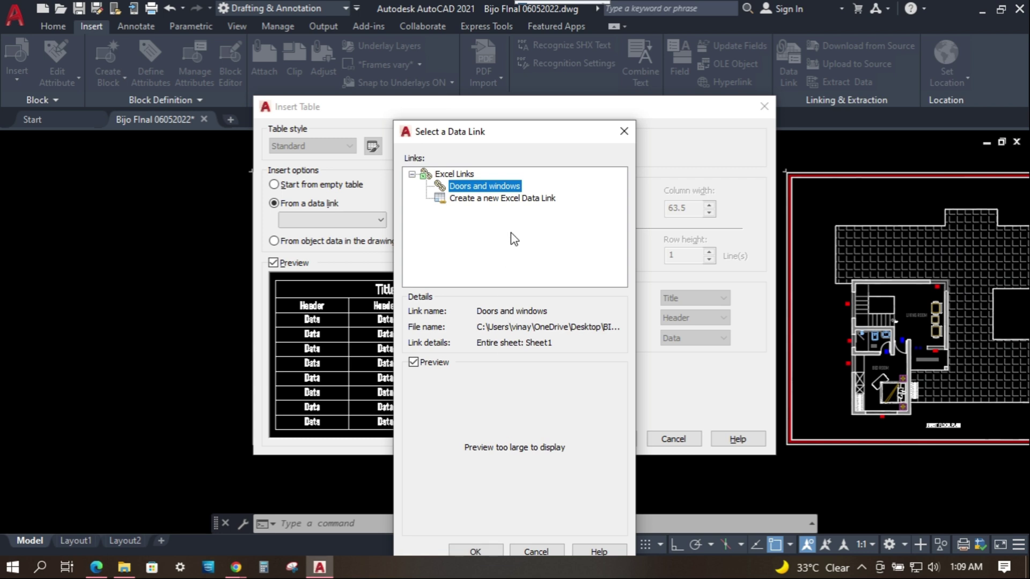
- Use the Doors and windows link as the table source and confirm the Insert Table settings
click(473, 552)
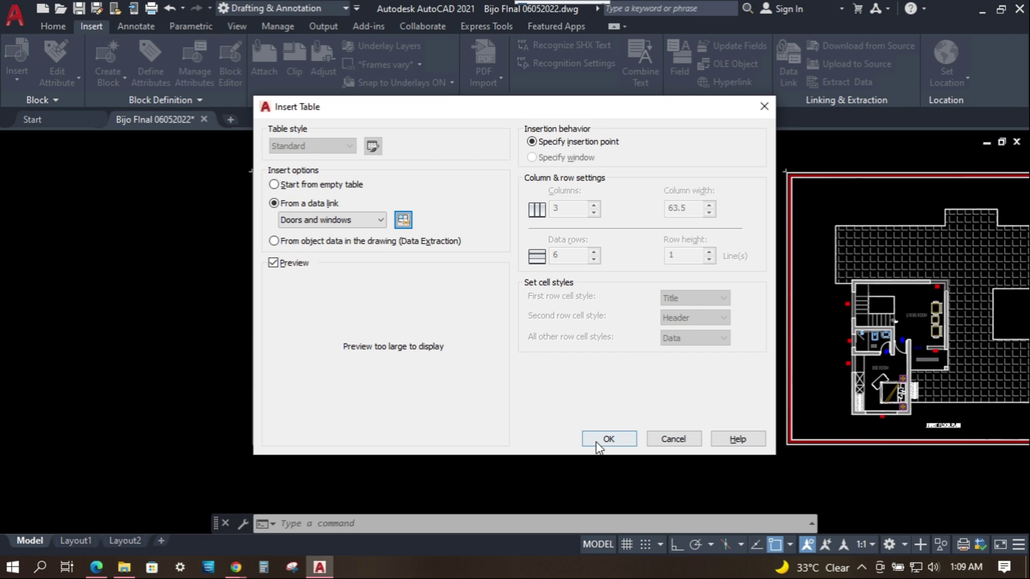
click(604, 442)
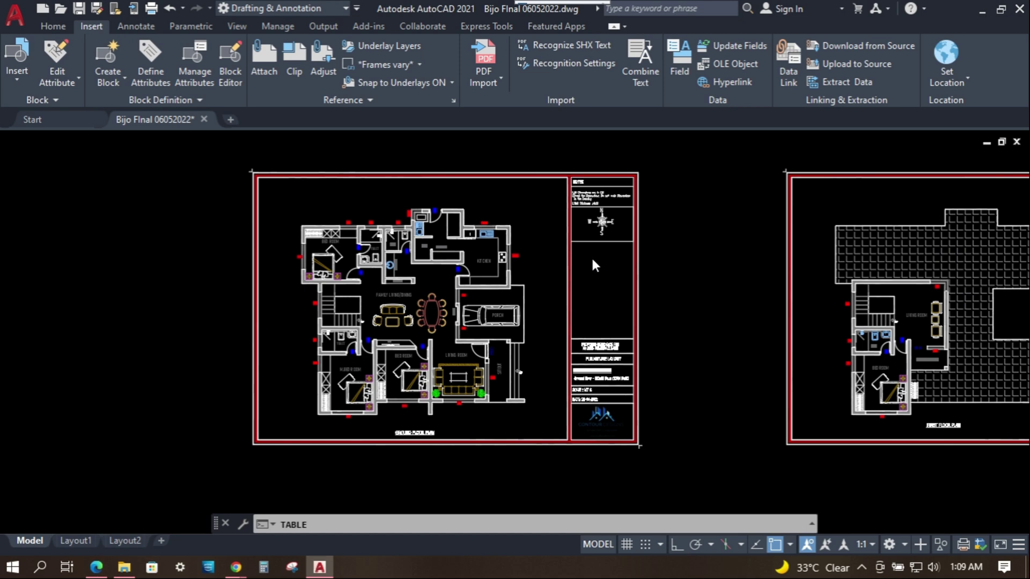
scroll(583, 261, up, 3)
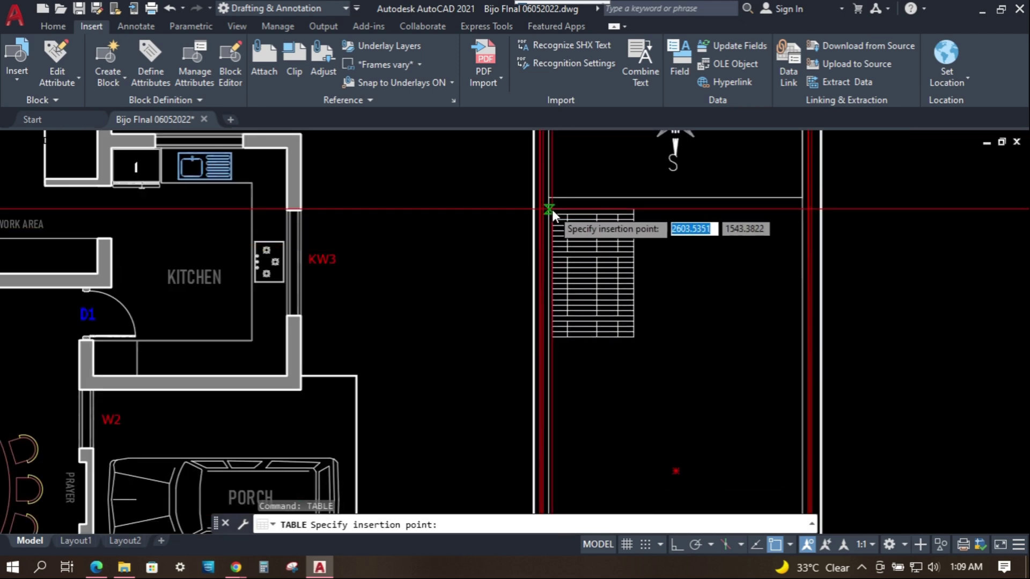
scroll(556, 213, up, 2)
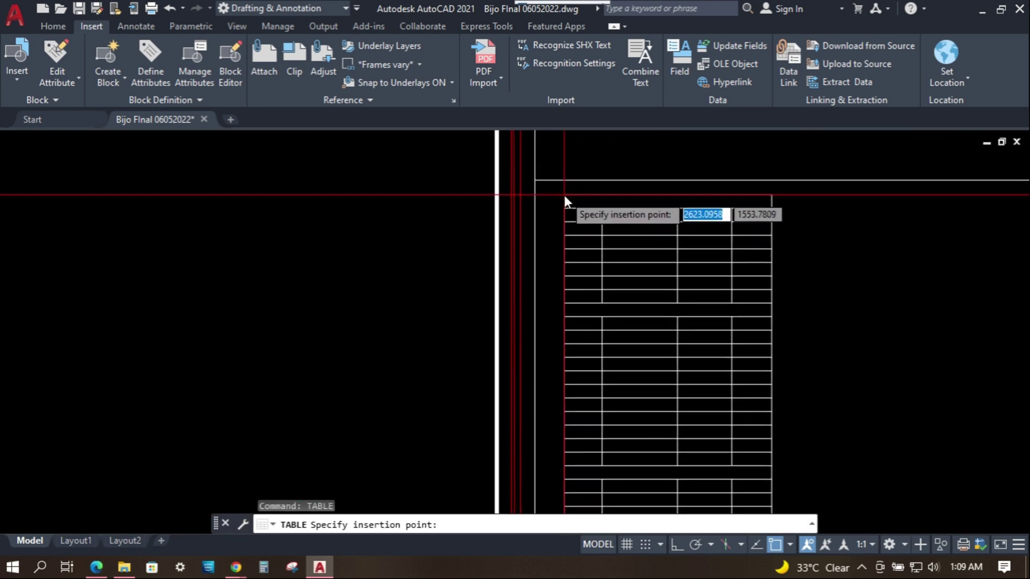
scroll(563, 192, up, 3)
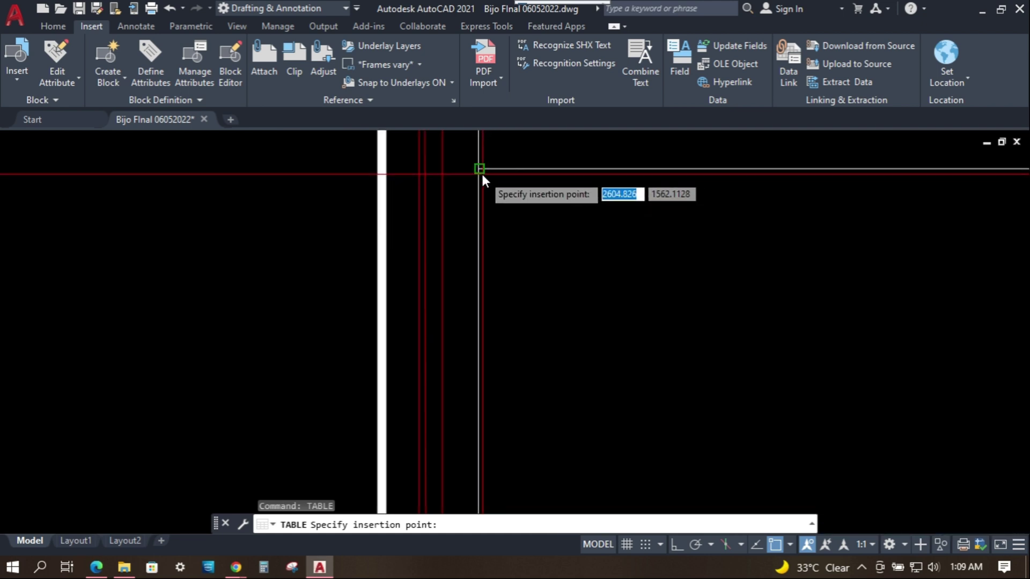
- Insert the linked schedule table at the title block column's top-left corner
click(479, 170)
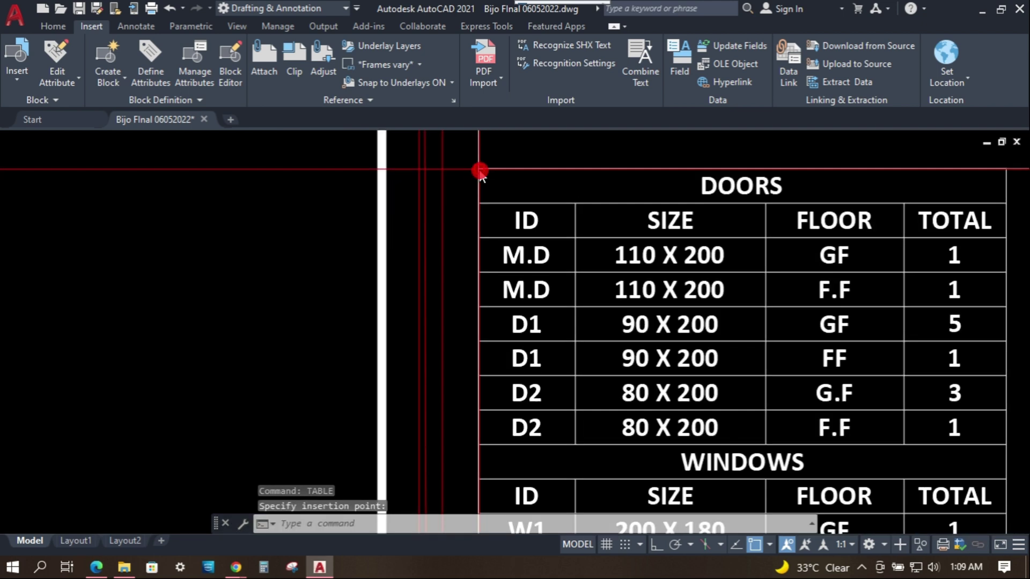
scroll(492, 212, down, 4)
scroll(496, 220, down, 2)
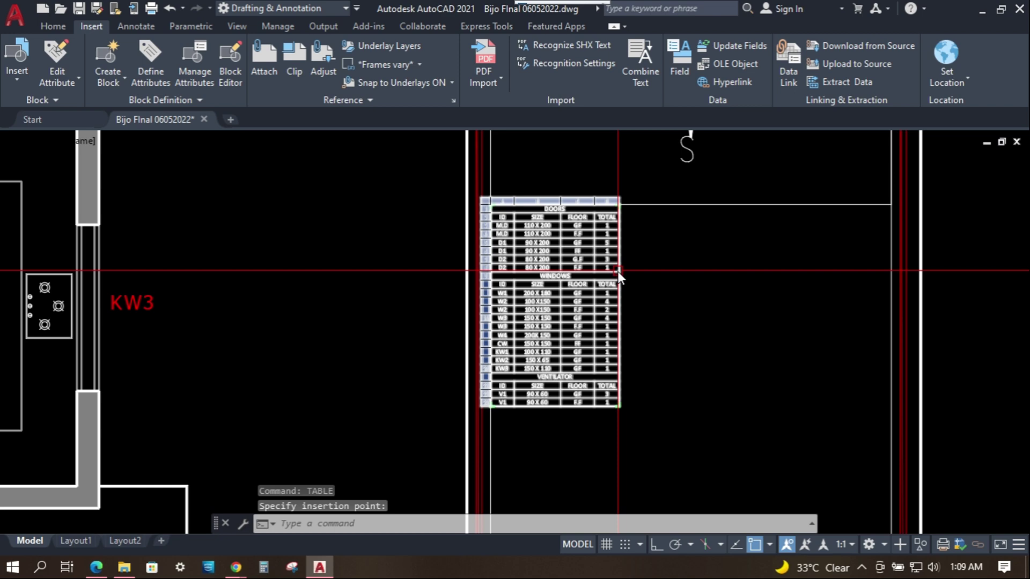
- Scale the table by reference from its top corners to span the title block's full width
click(618, 271)
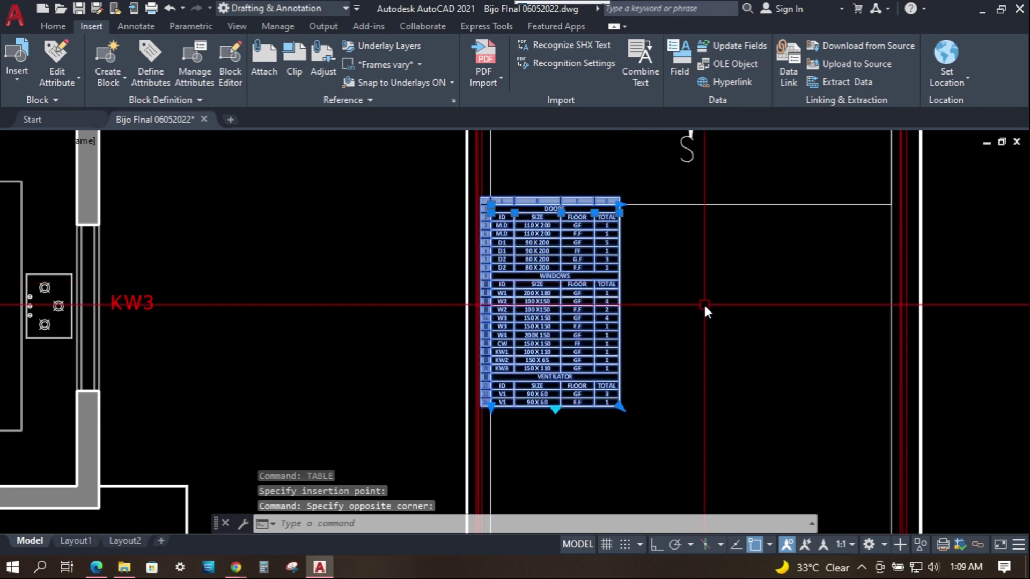
text(Sc)
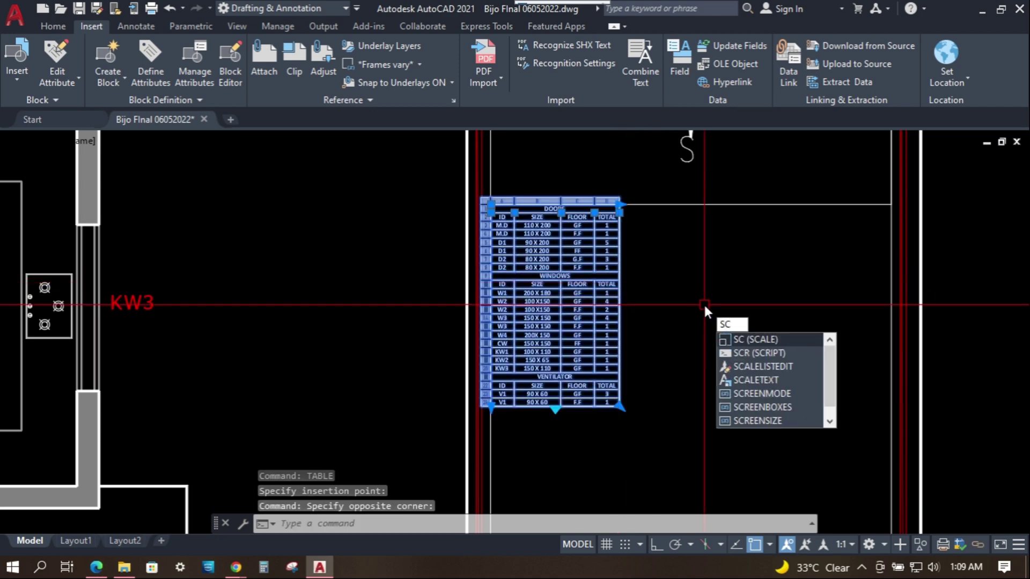
key(Return)
scroll(528, 201, up, 5)
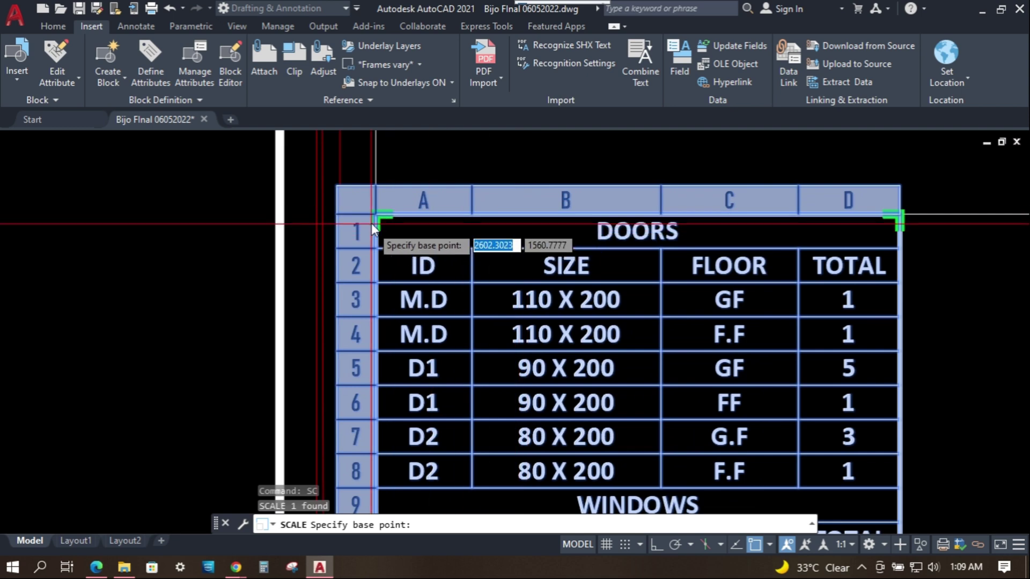
click(379, 214)
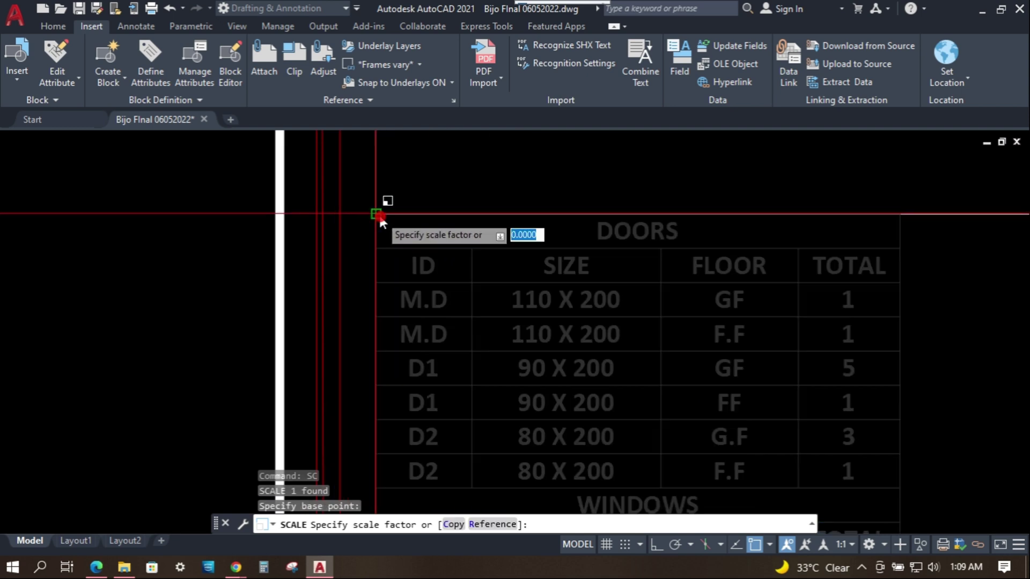
text(r)
key(Return)
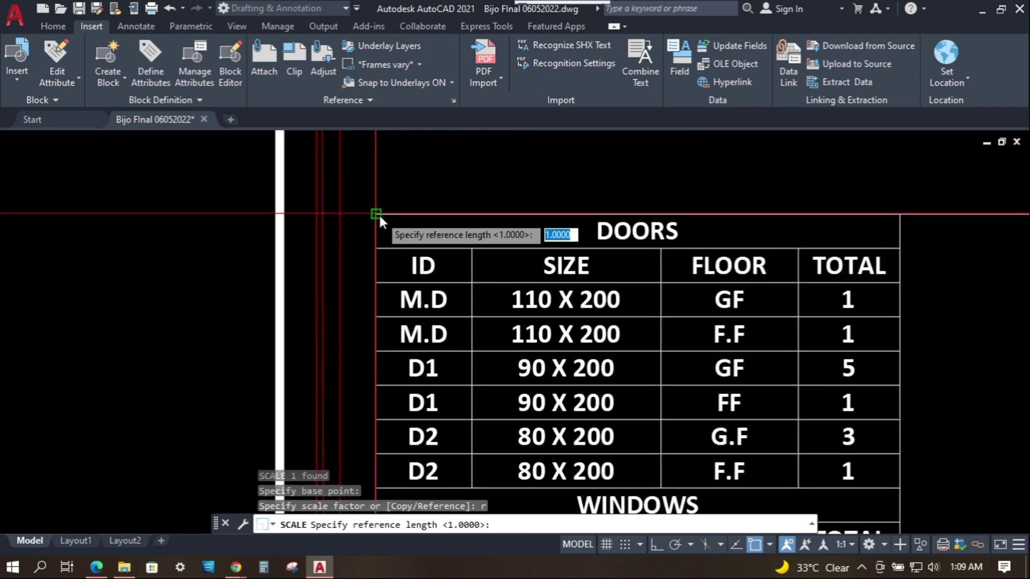
click(379, 213)
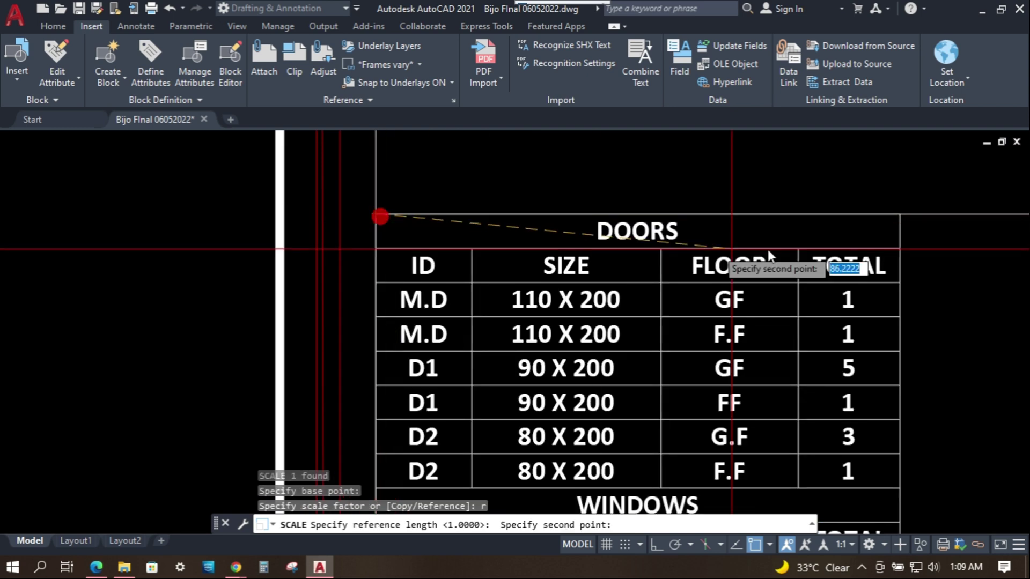
click(899, 213)
scroll(835, 208, down, 3)
scroll(841, 197, up, 2)
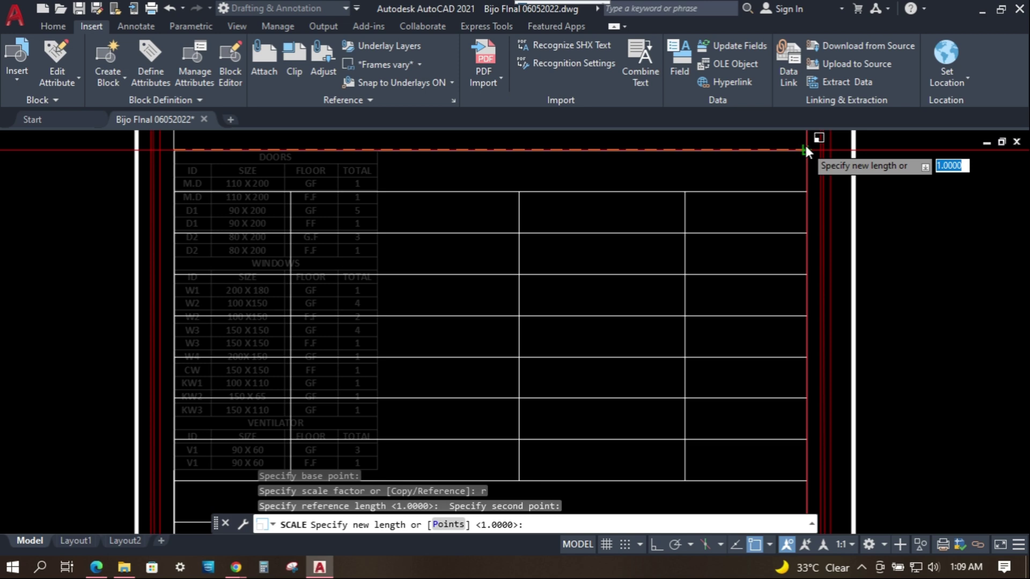
click(804, 144)
scroll(651, 230, down, 3)
scroll(631, 260, down, 2)
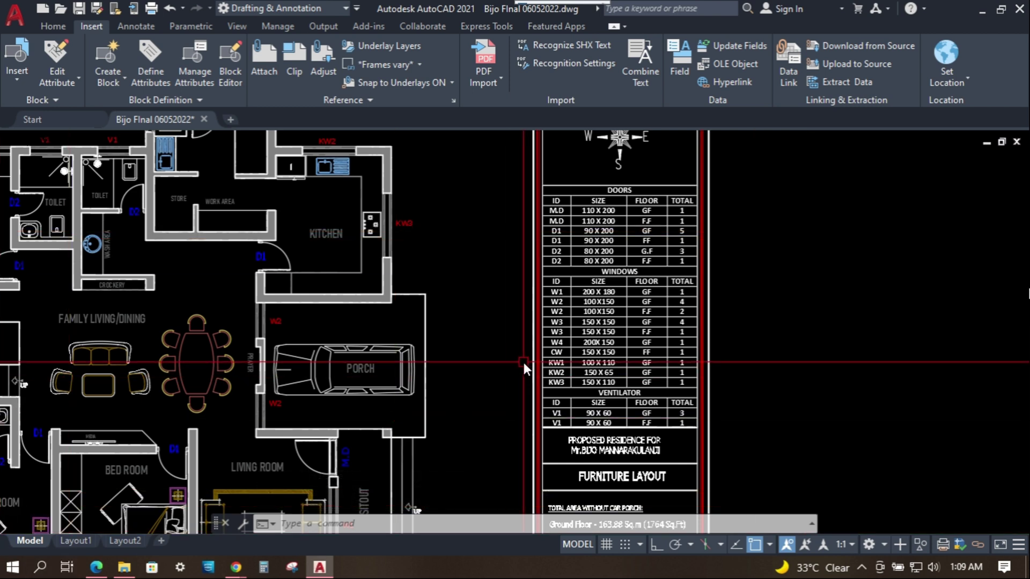
mouse_move(125, 568)
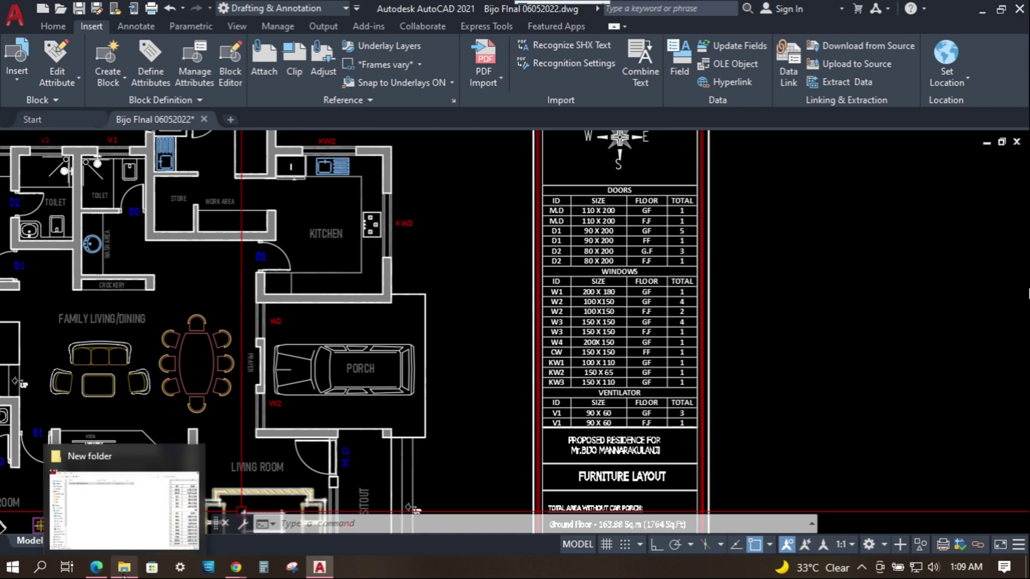
- Locate DOORS AND WINDOWS.xlsx in its folder in Explorer
click(125, 536)
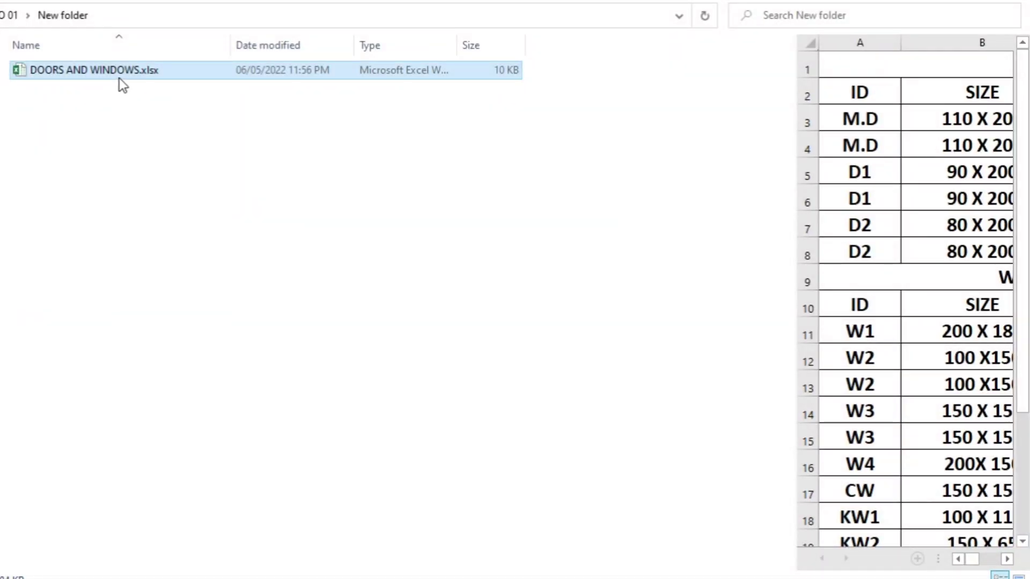
click(125, 75)
- In Excel set KW3's size in cell B20 to 300 X 110, commit it and return to AutoCAD
double_click(124, 76)
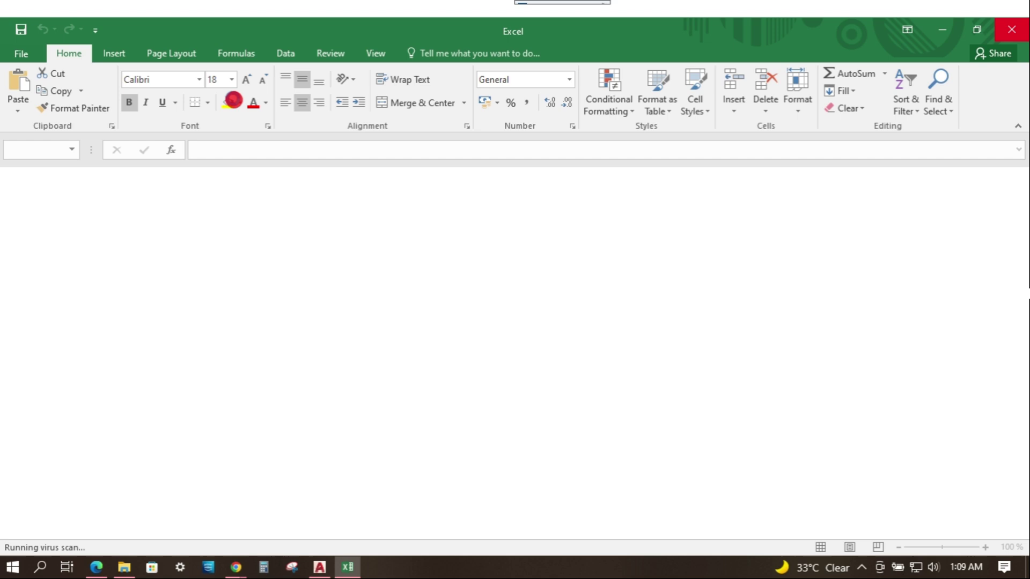
scroll(333, 283, down, 1)
scroll(309, 340, down, 1)
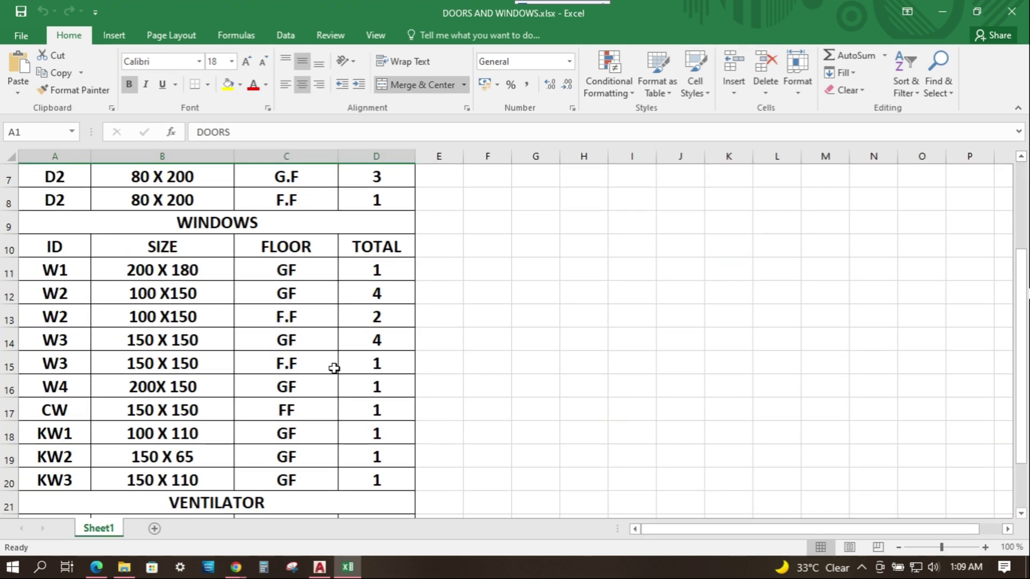
scroll(134, 467, down, 1)
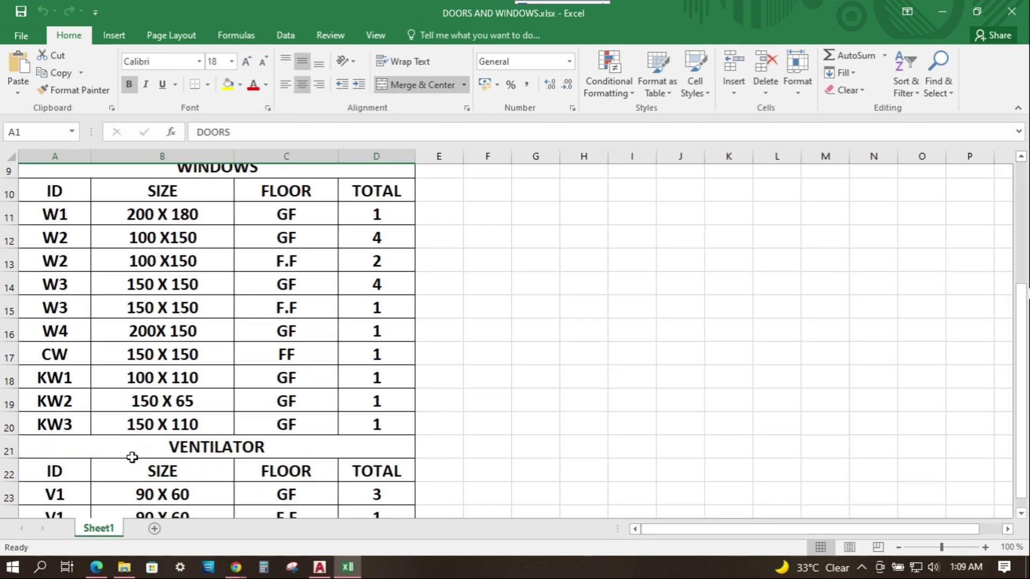
click(145, 410)
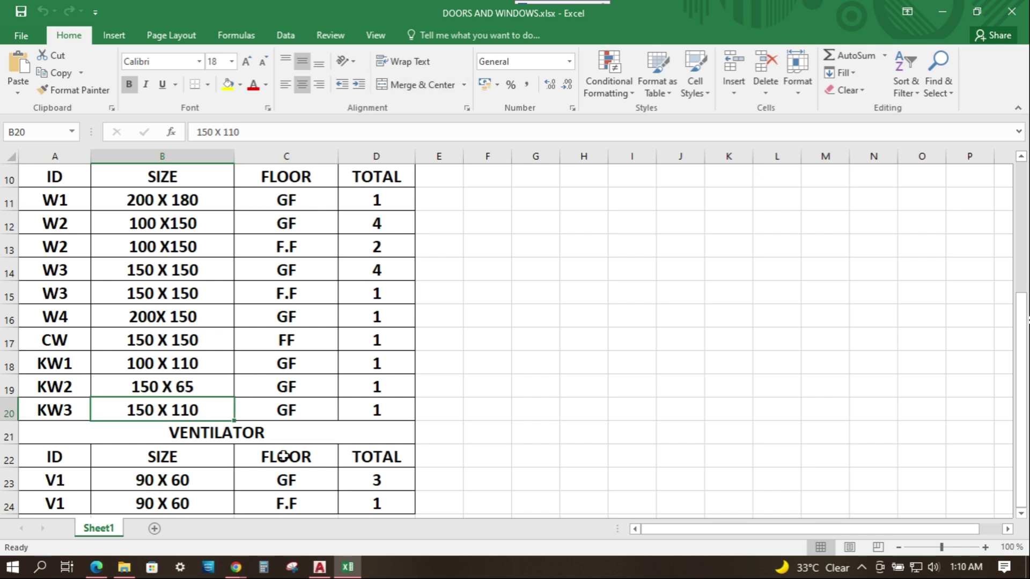
text(300 )
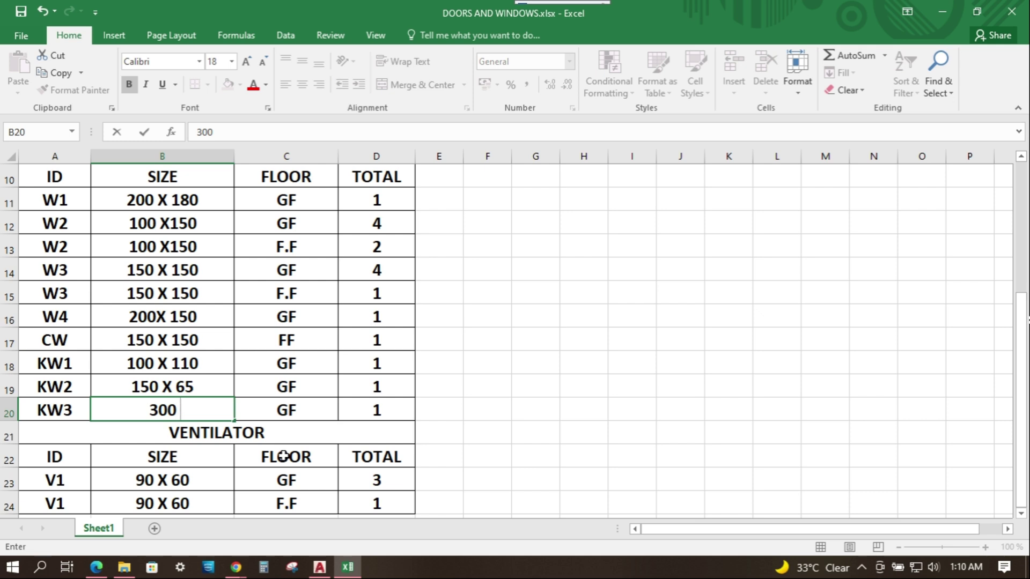
text(x)
key(BackSpace)
text(X 11)
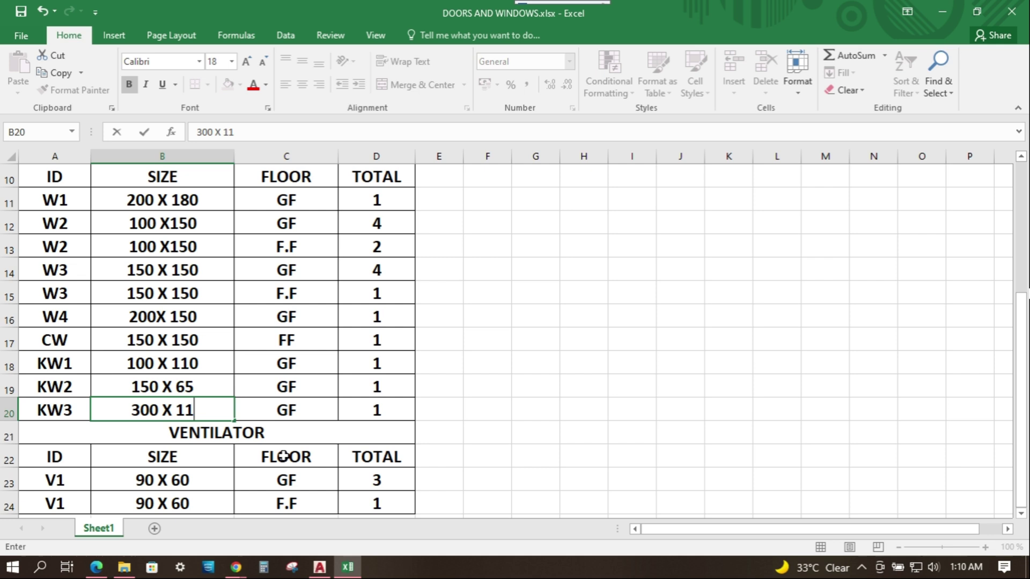
text(0)
key(Return)
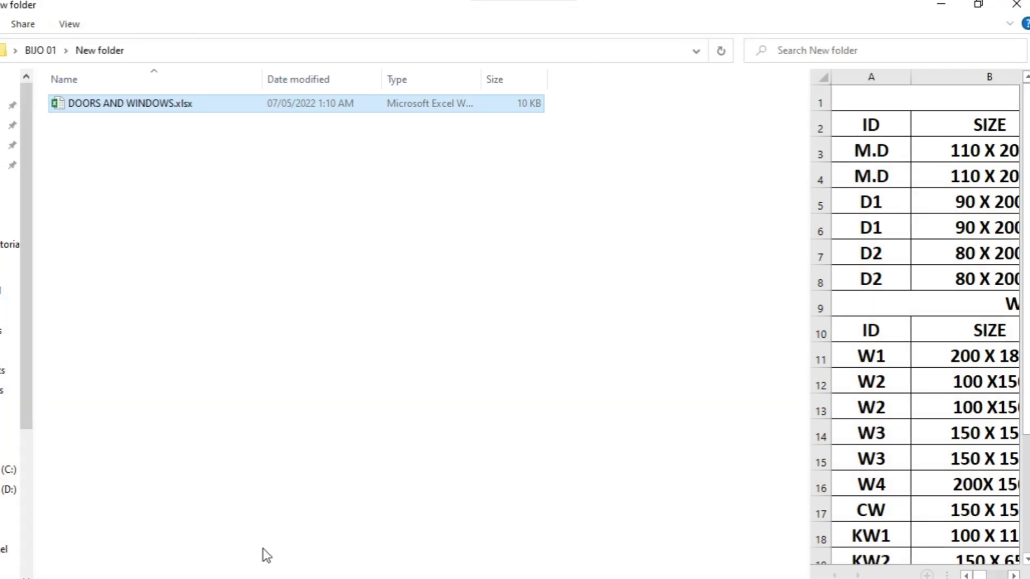
mouse_move(320, 567)
click(299, 555)
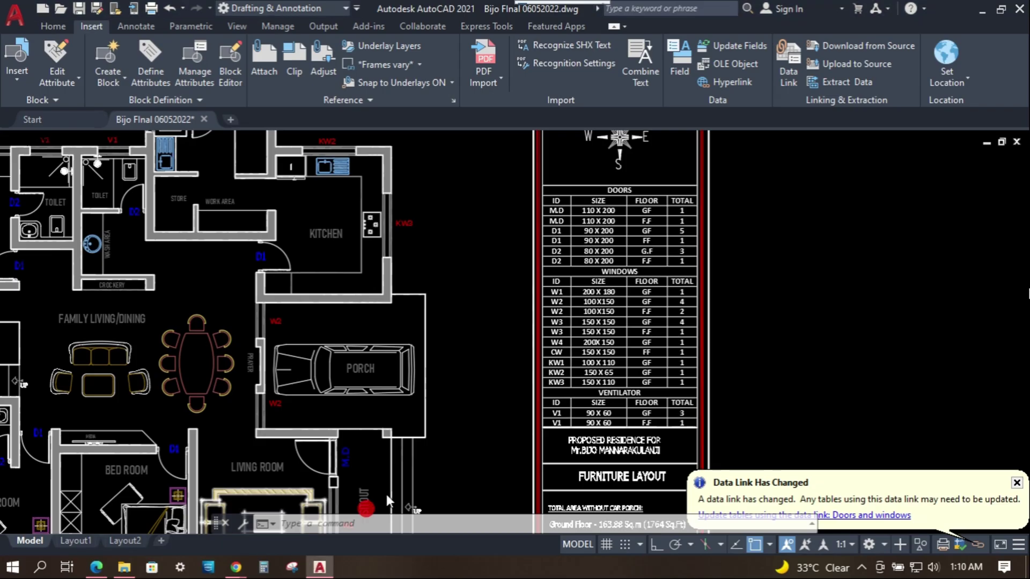
- Select the schedule table and run Update Table Data Links from its context menu
click(605, 320)
right_click(604, 319)
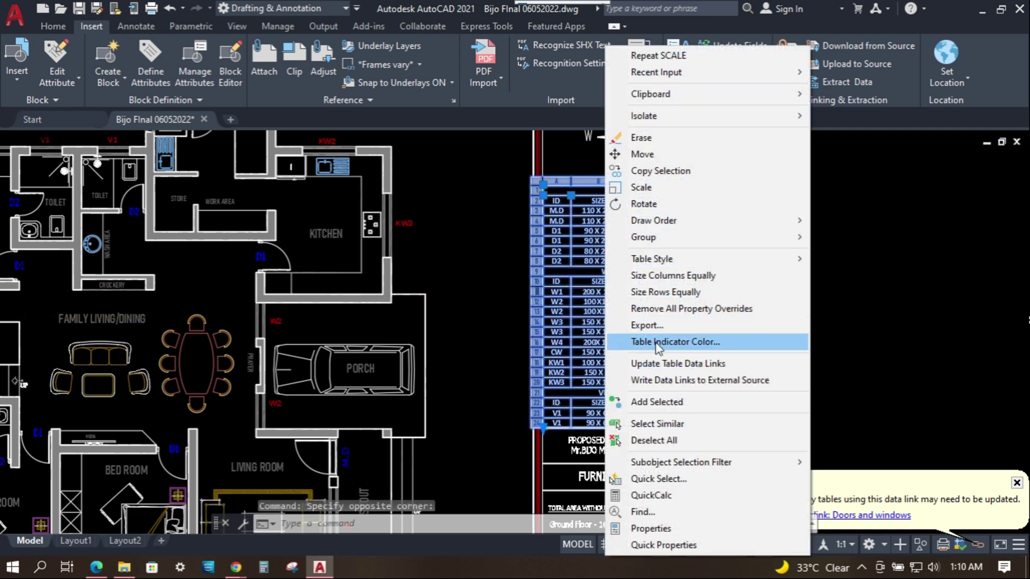
click(827, 324)
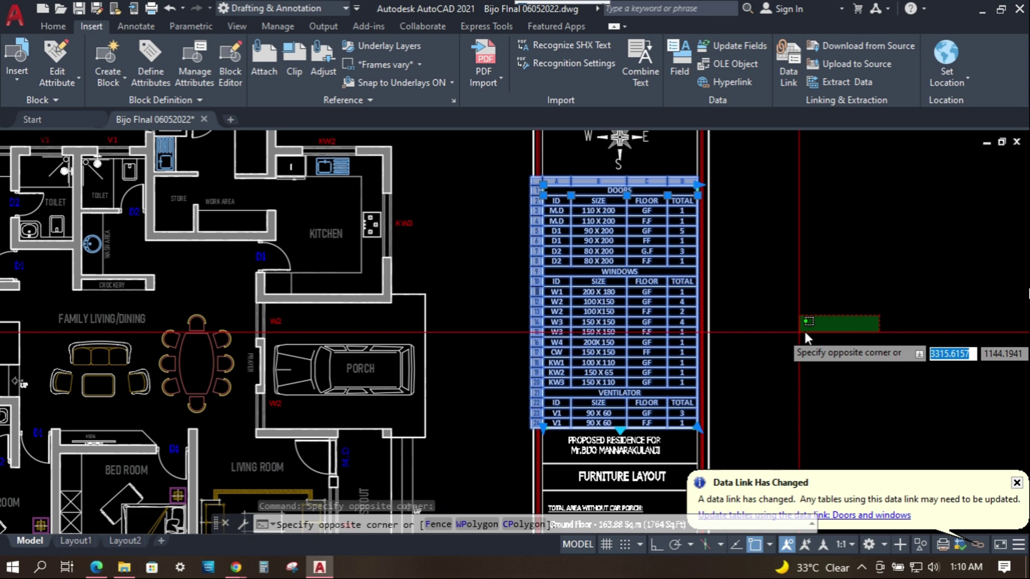
scroll(689, 373, up, 4)
middle_drag(599, 374, 513, 285)
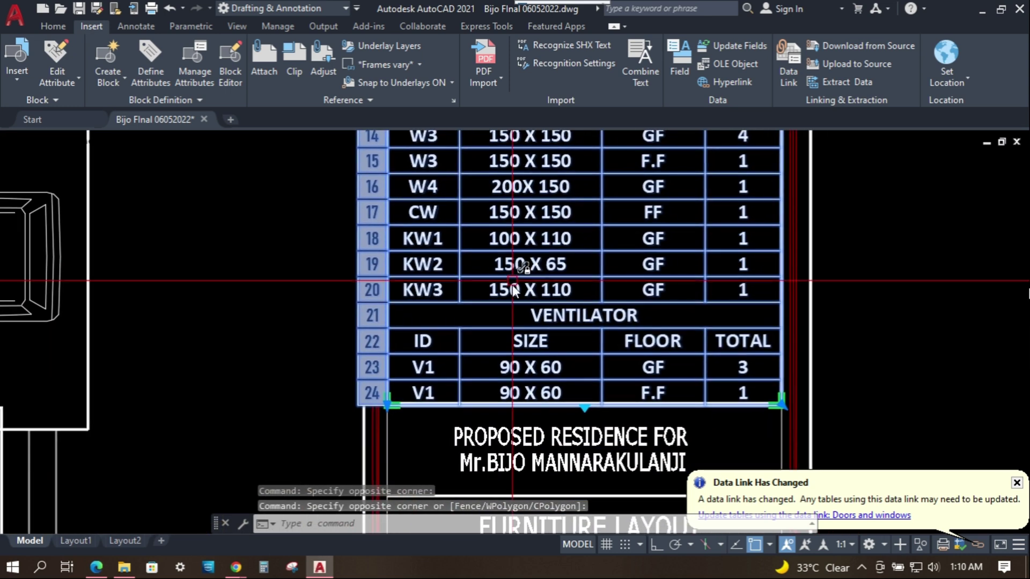
right_click(561, 281)
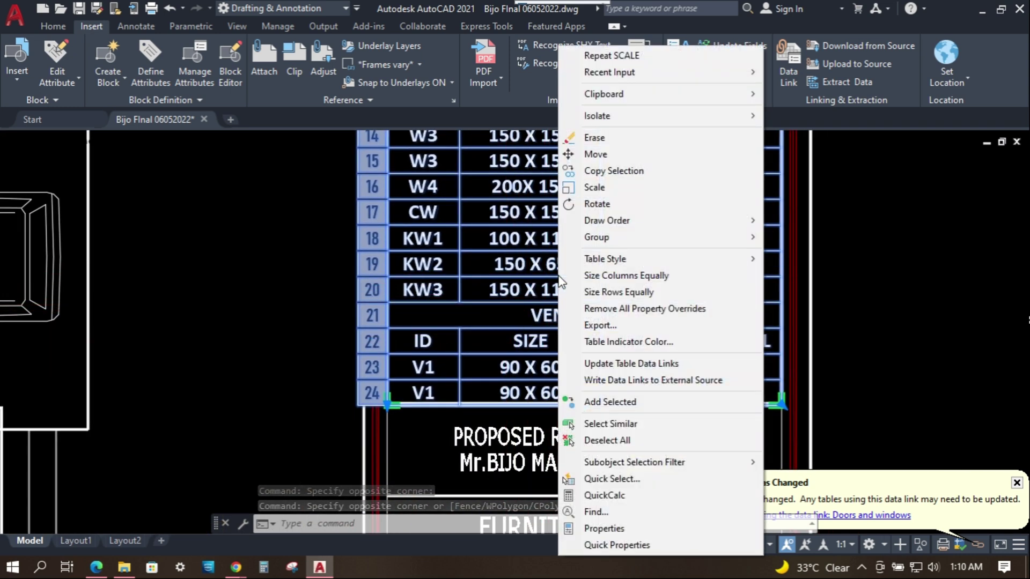
click(613, 367)
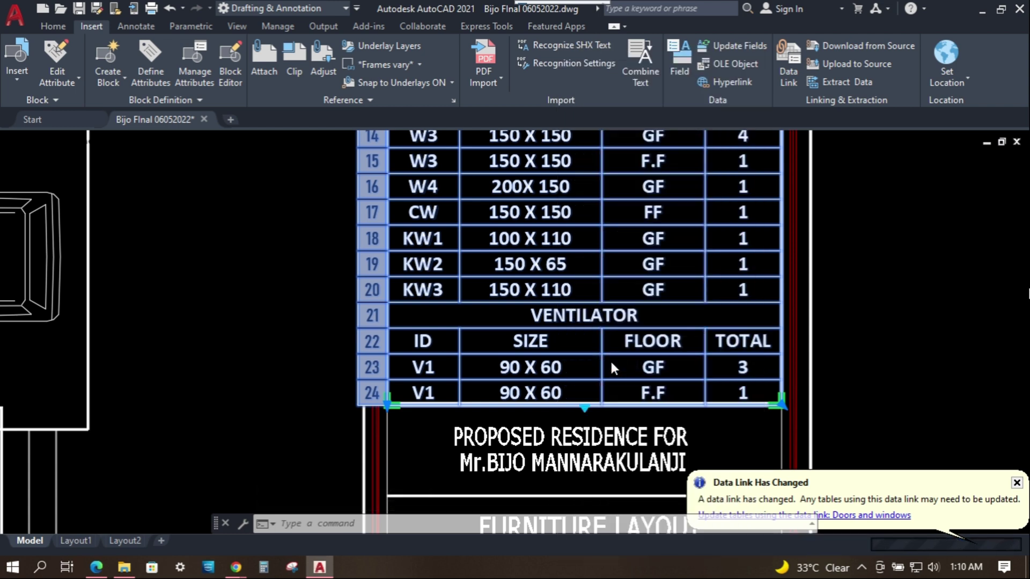
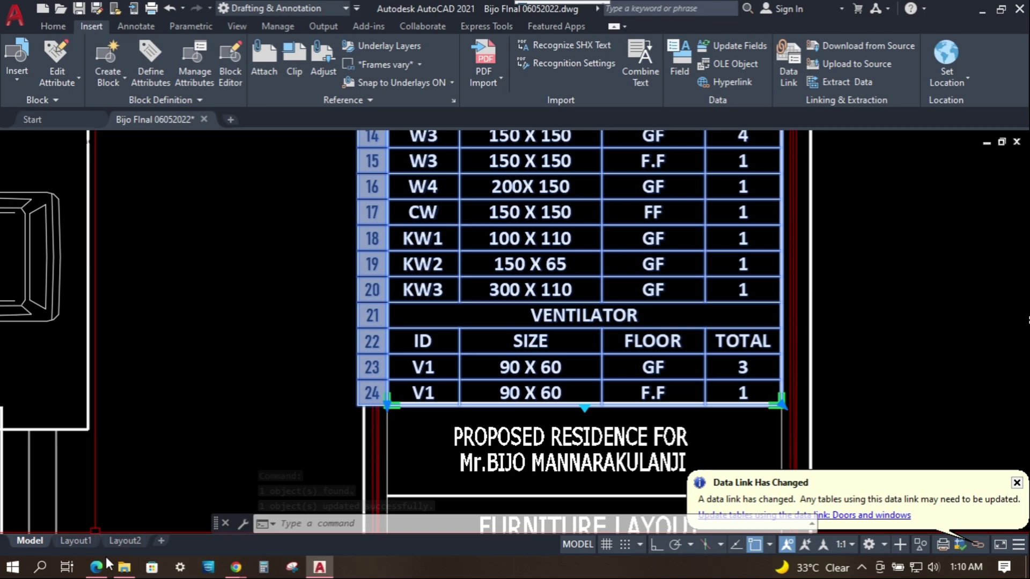
- Open DOORS AND WINDOWS.xlsx from the New folder into Excel
mouse_move(124, 568)
click(152, 512)
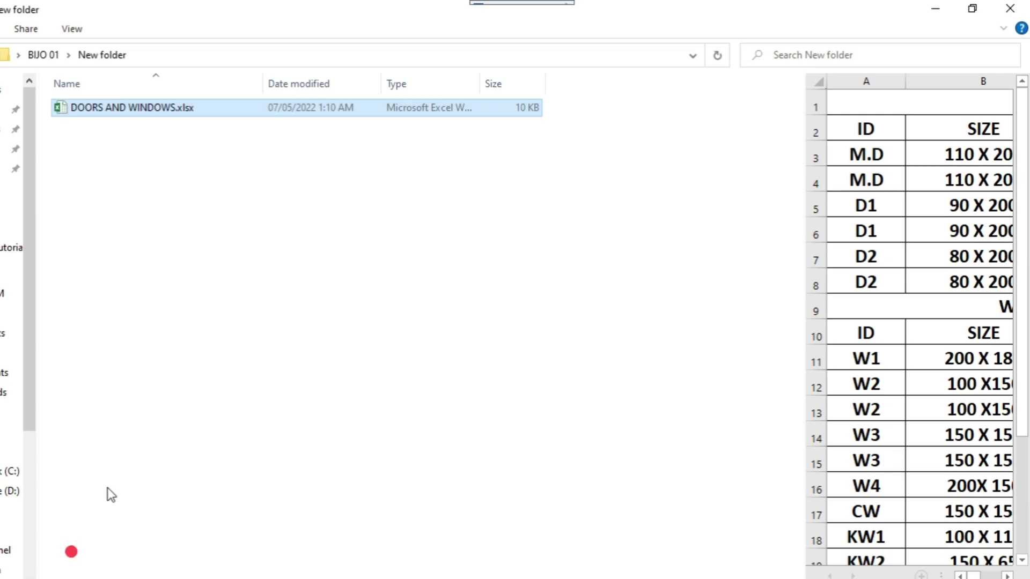
double_click(150, 116)
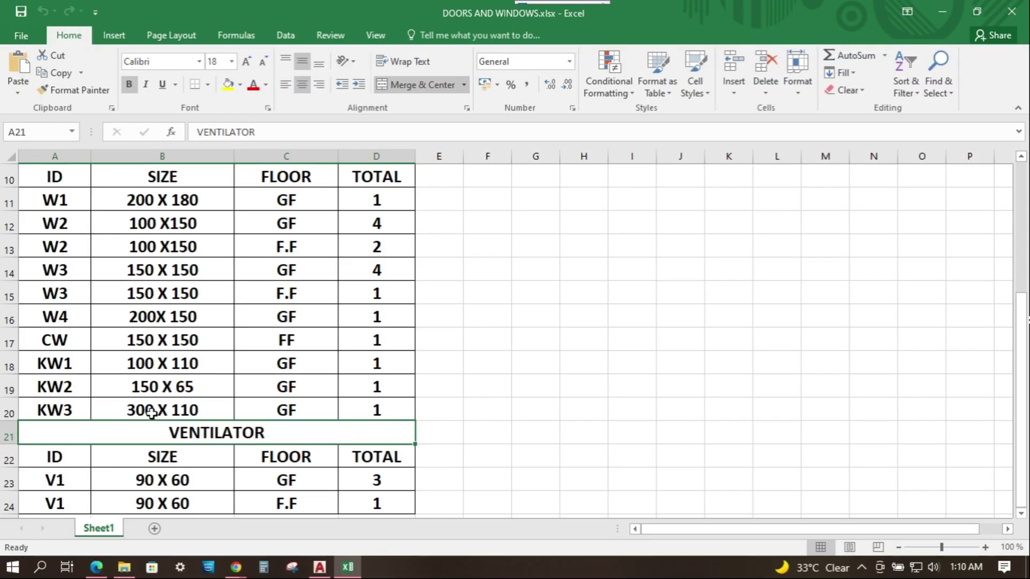
- Edit cell B20 so the KW3 size reads 150 X 110 instead of 300 X 110
click(149, 412)
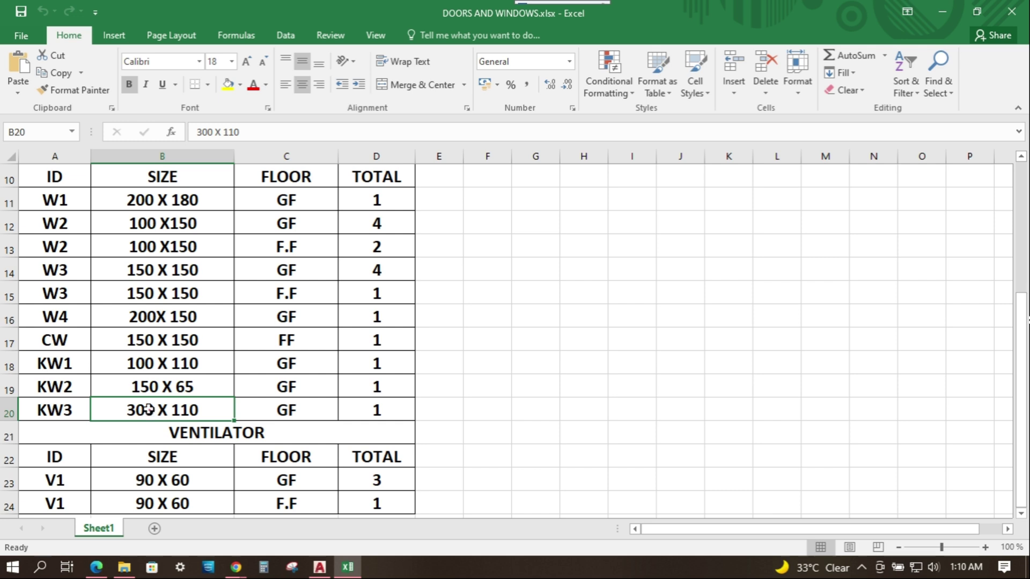
double_click(150, 409)
key(BackSpace)
text(15)
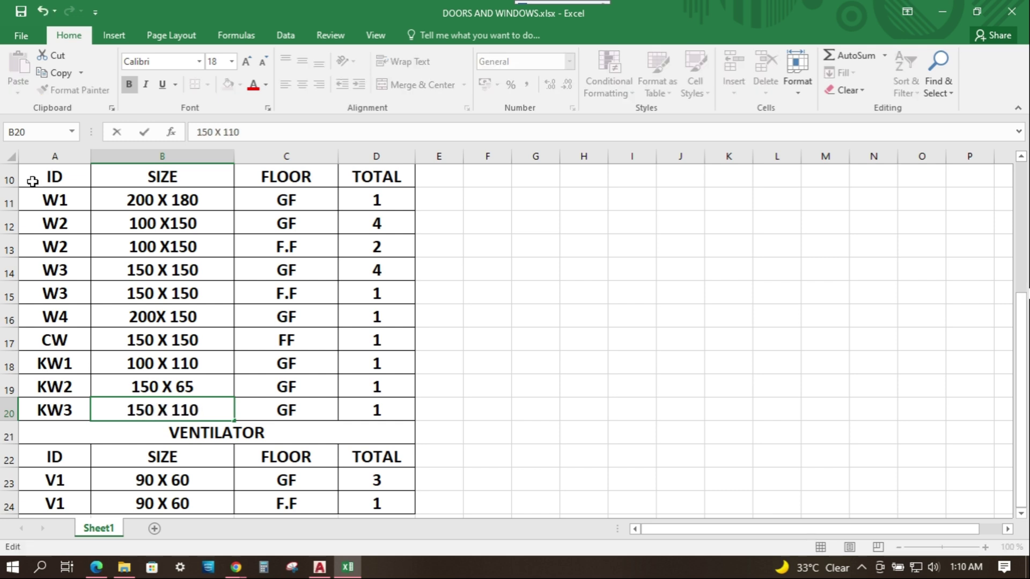
click(474, 256)
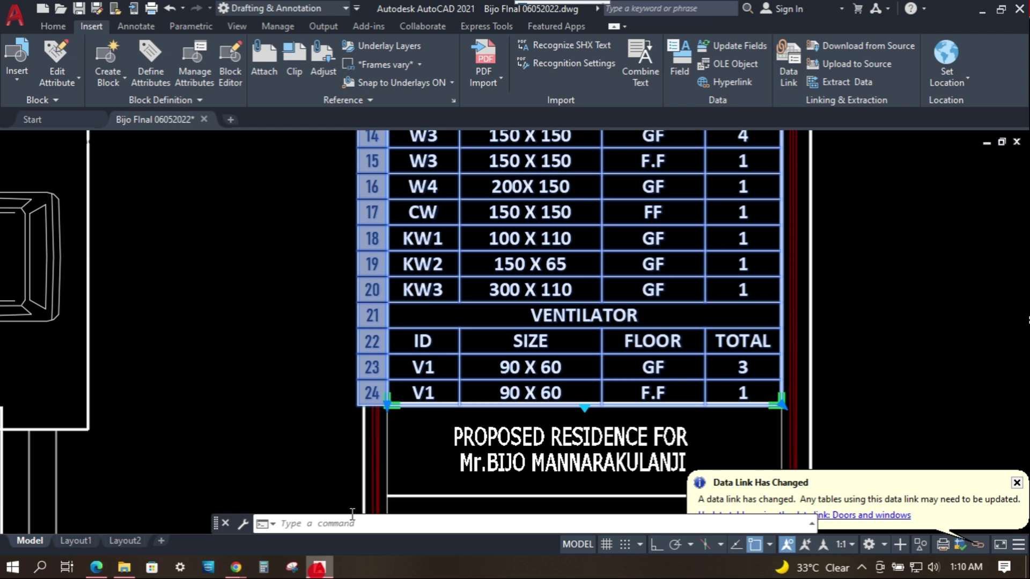
- Update the schedule table's data link so KW3 shows 150 X 110
key(Escape)
click(515, 330)
right_click(515, 330)
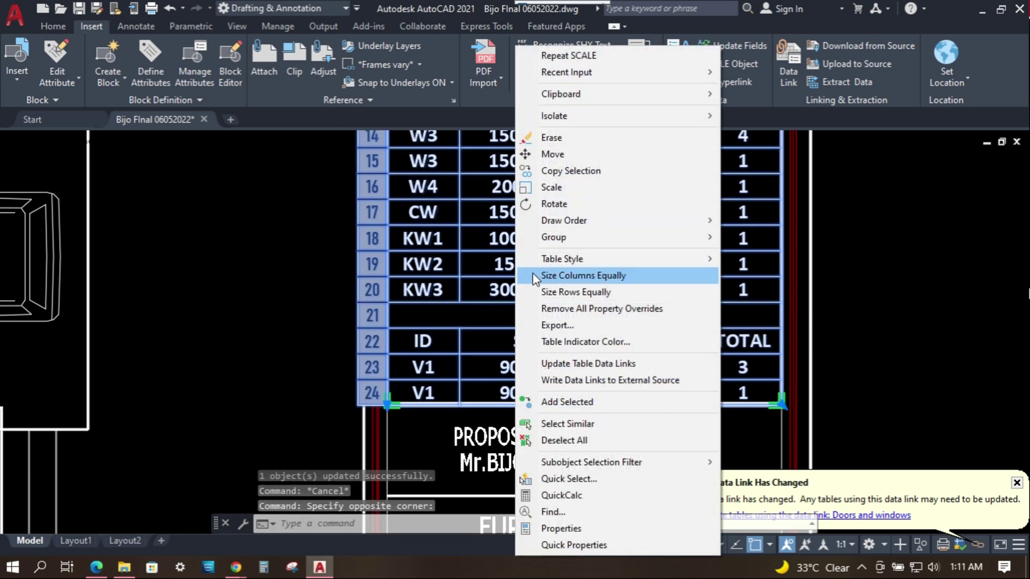
click(574, 367)
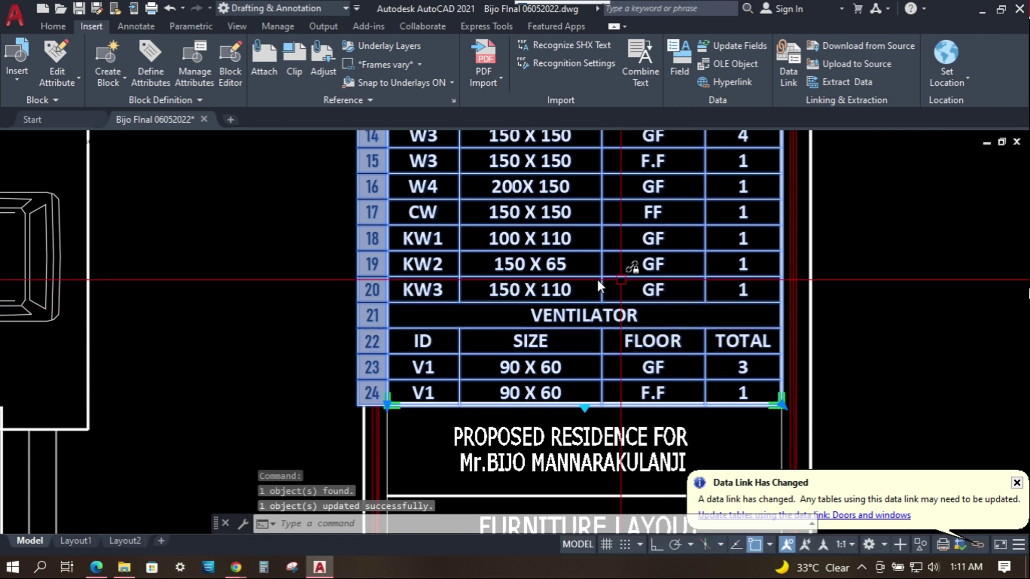
scroll(601, 368, down, 5)
scroll(600, 319, down, 2)
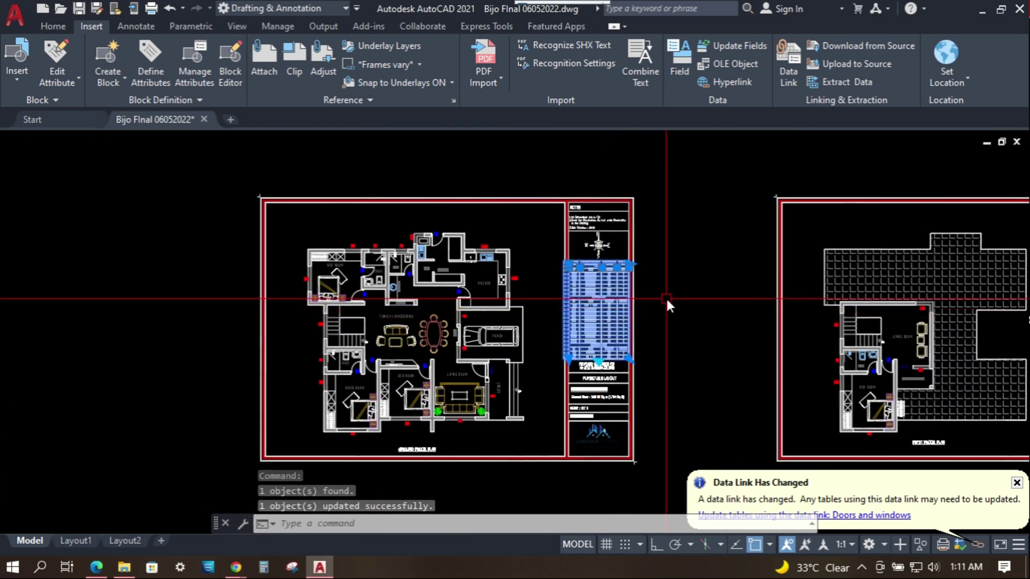